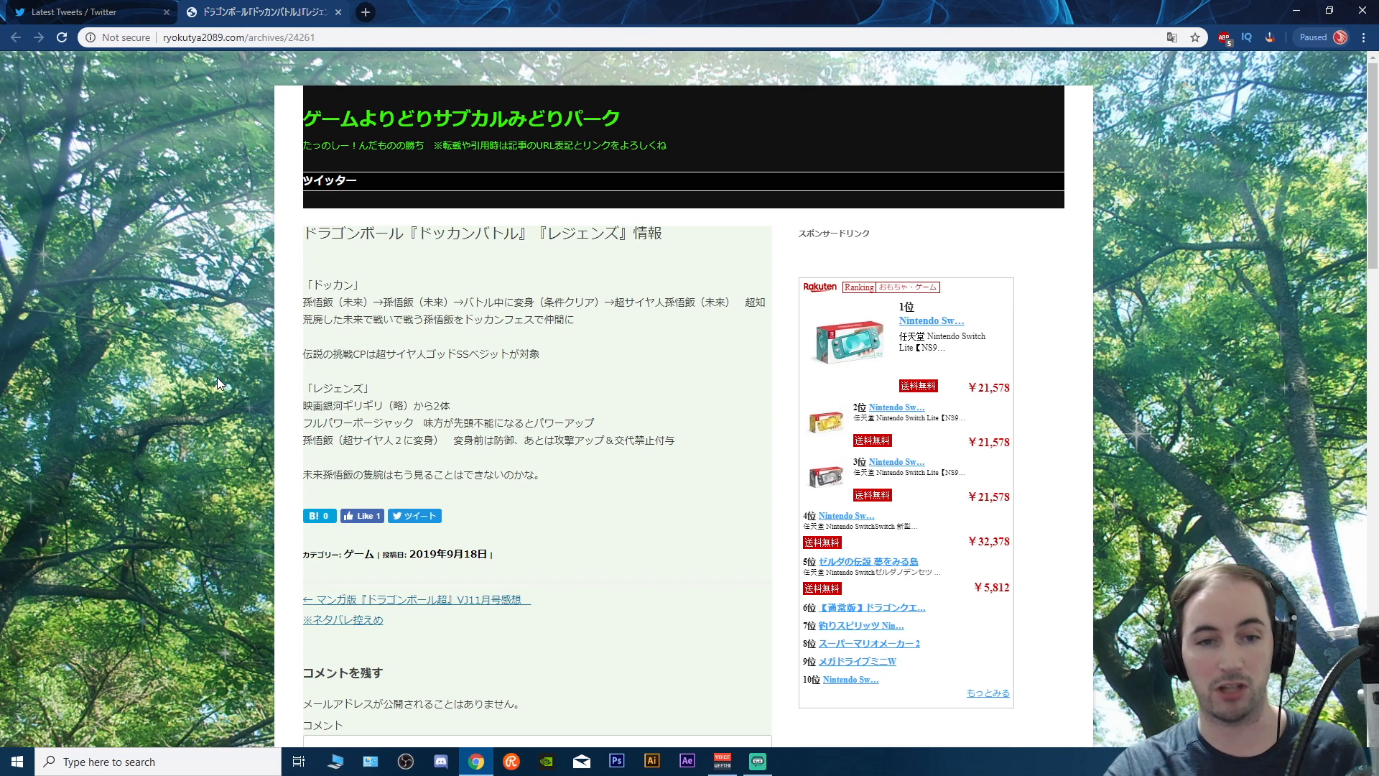
{"action": "left_click_drag", "start_coordinate": [313, 286], "coordinate": [356, 286]}
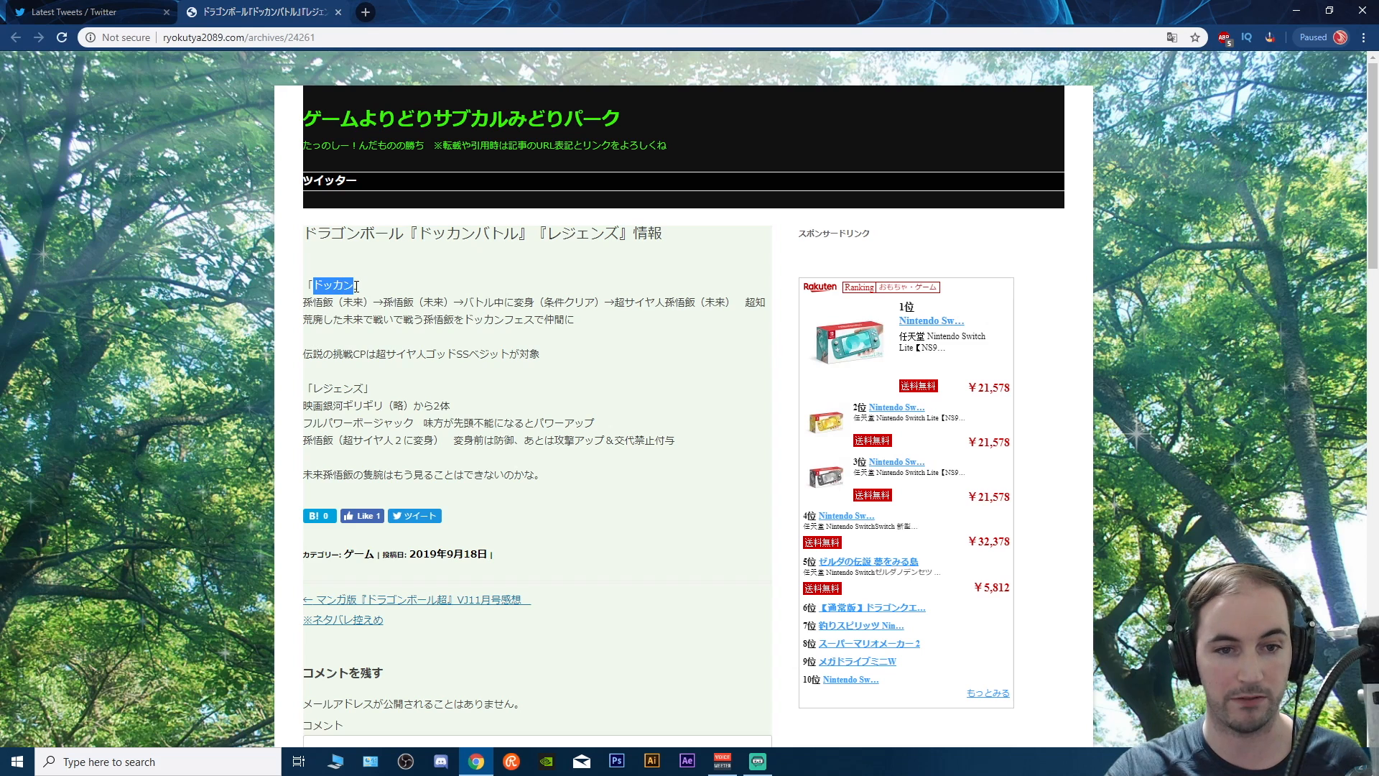
{"action": "left_click", "coordinate": [475, 288]}
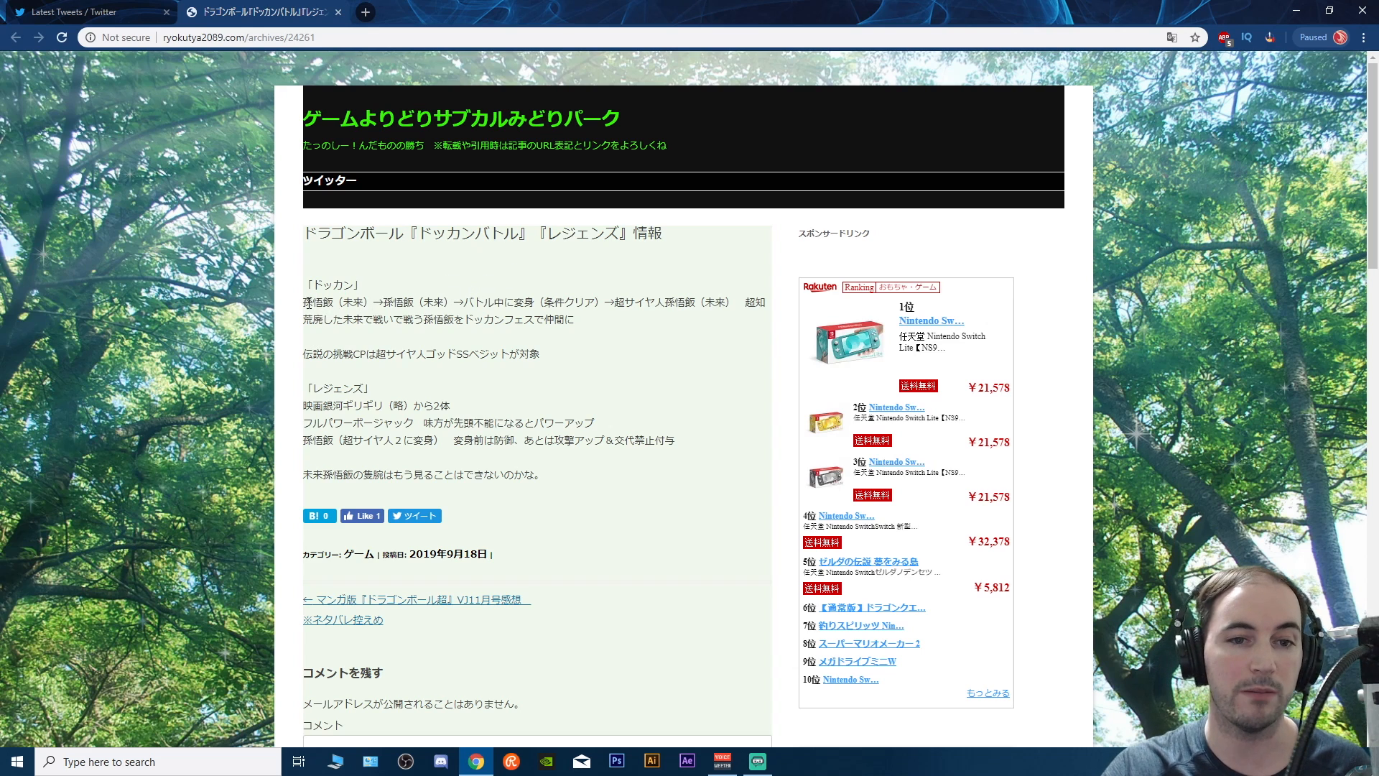
{"action": "left_click_drag", "start_coordinate": [304, 302], "coordinate": [373, 303]}
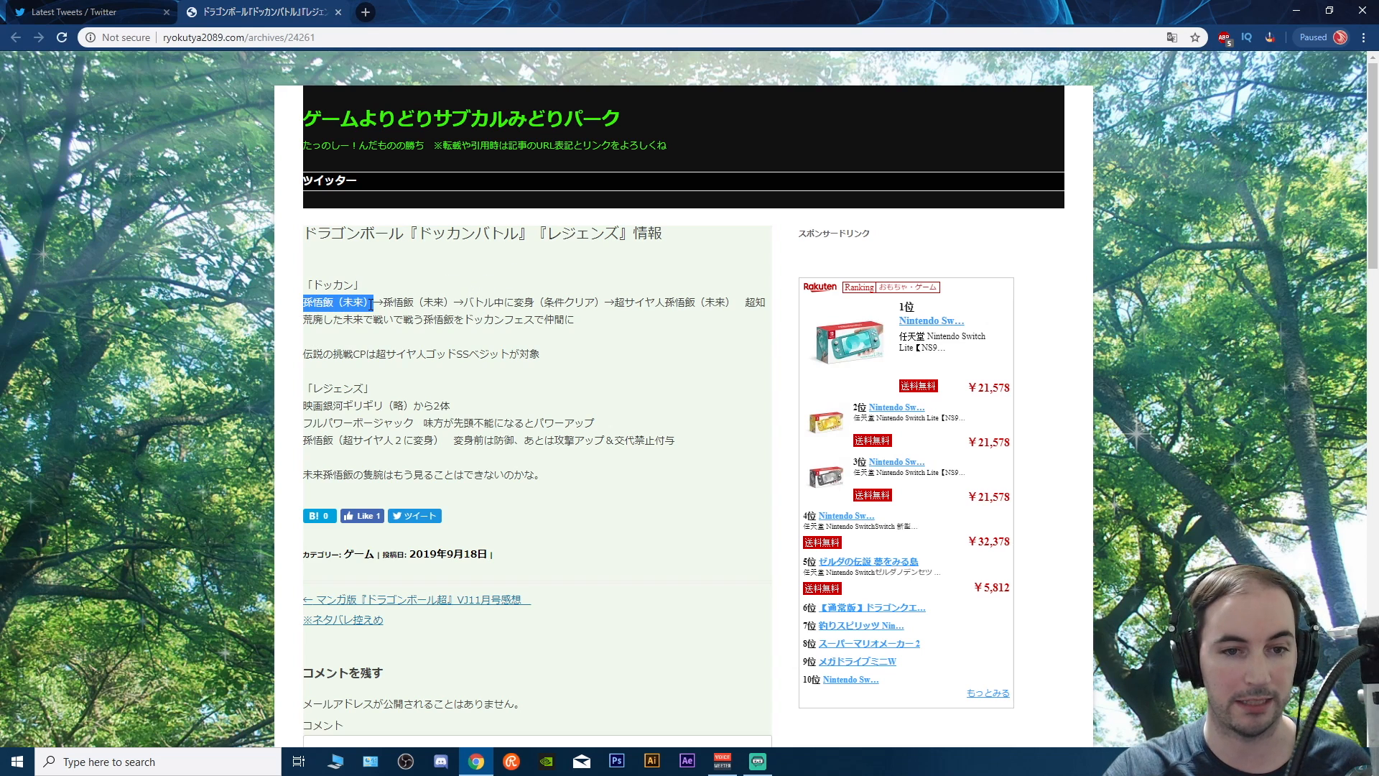
{"action": "left_click", "coordinate": [419, 291]}
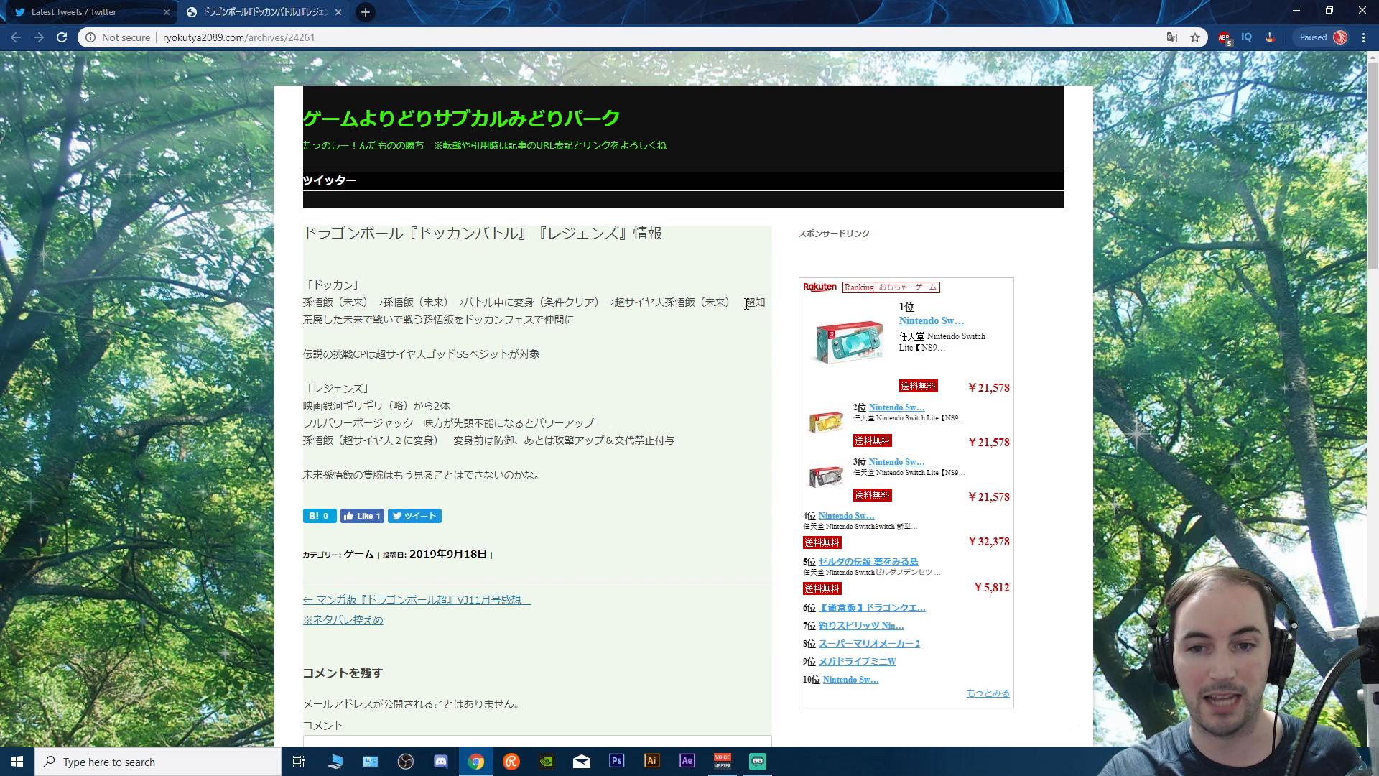
{"action": "left_click_drag", "start_coordinate": [748, 303], "coordinate": [769, 308]}
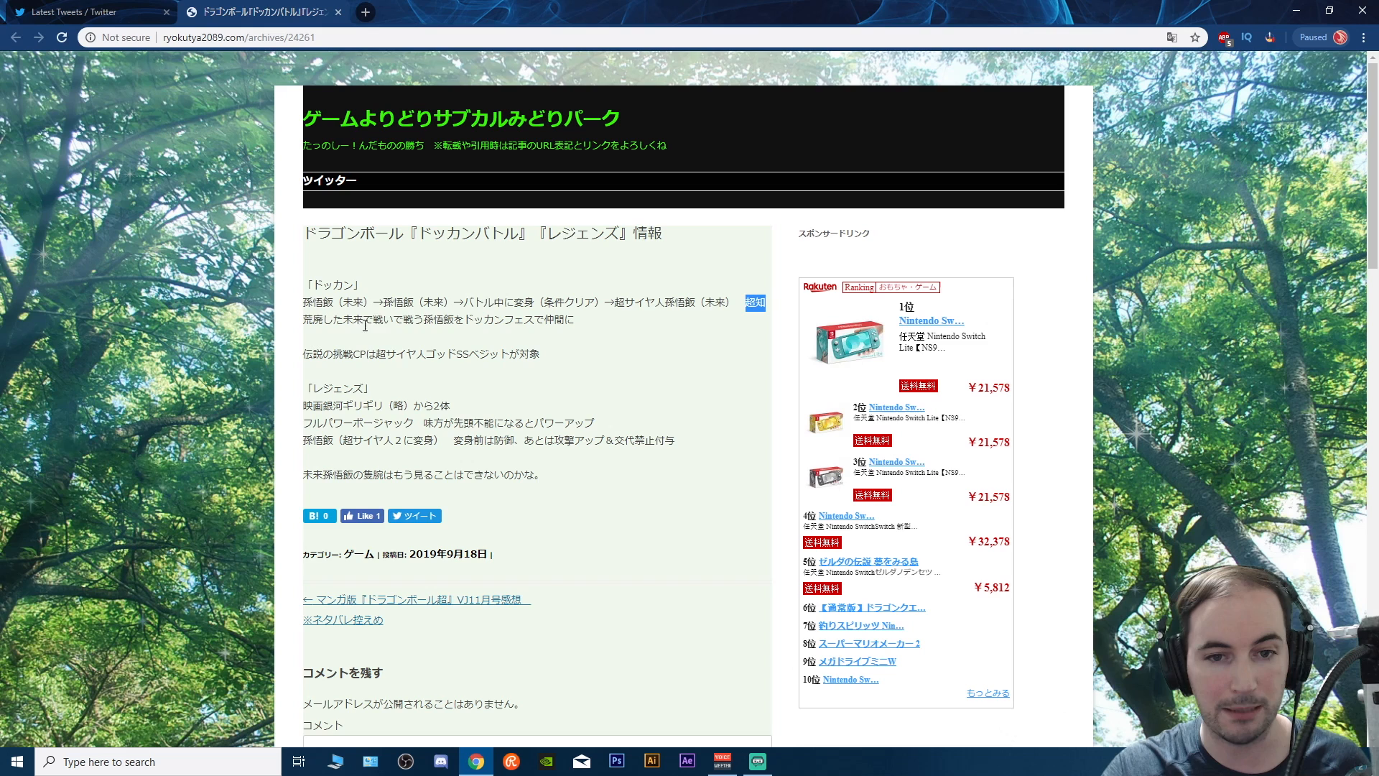
{"action": "left_click_drag", "start_coordinate": [465, 316], "coordinate": [534, 322]}
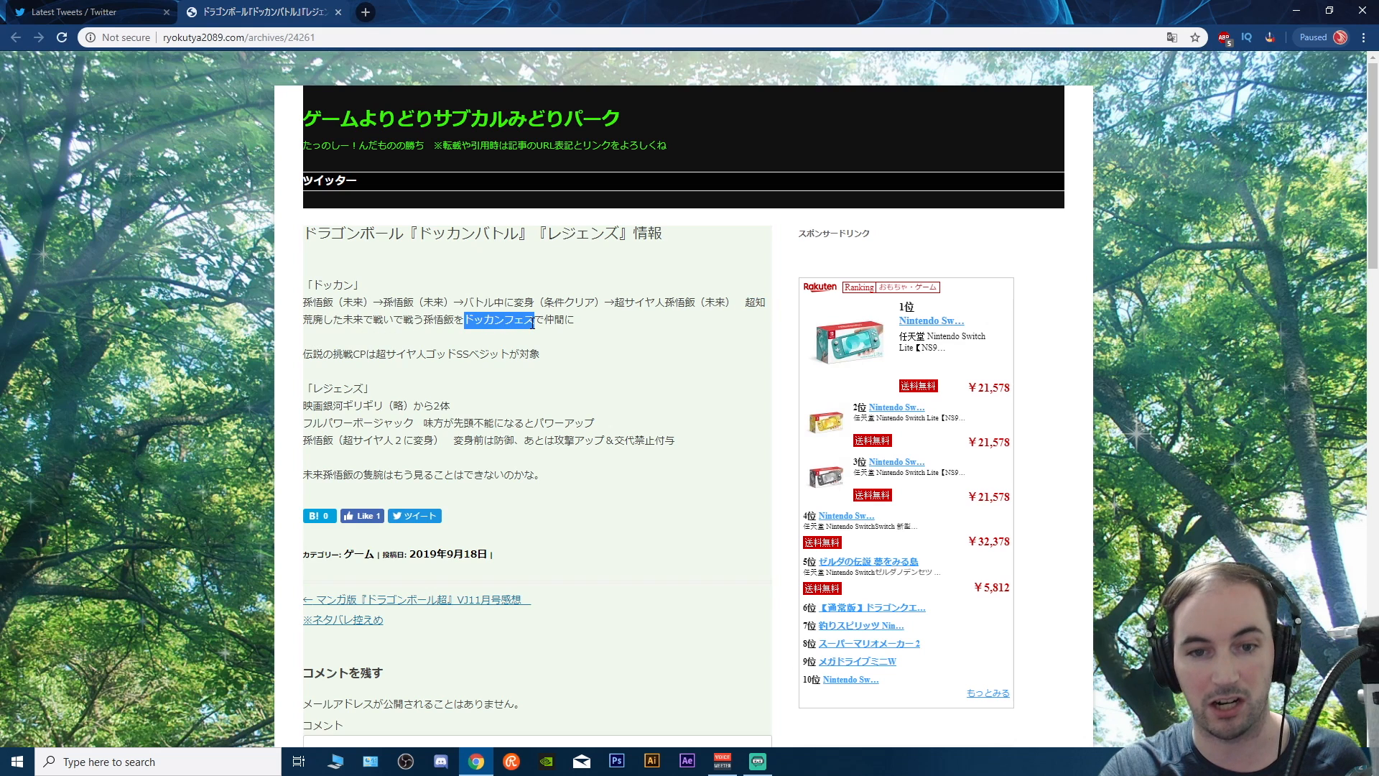
{"action": "left_click", "coordinate": [579, 395]}
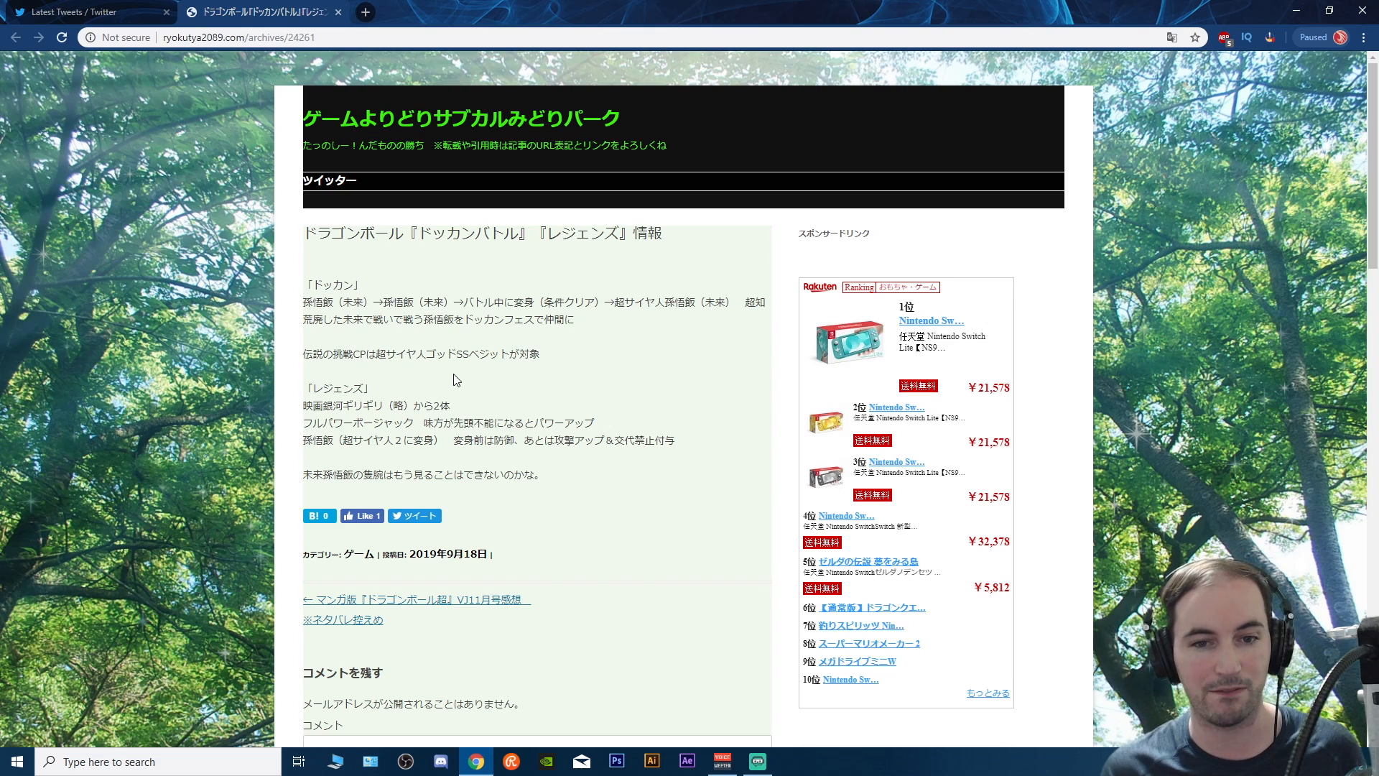
{"action": "left_click_drag", "start_coordinate": [470, 356], "coordinate": [508, 359]}
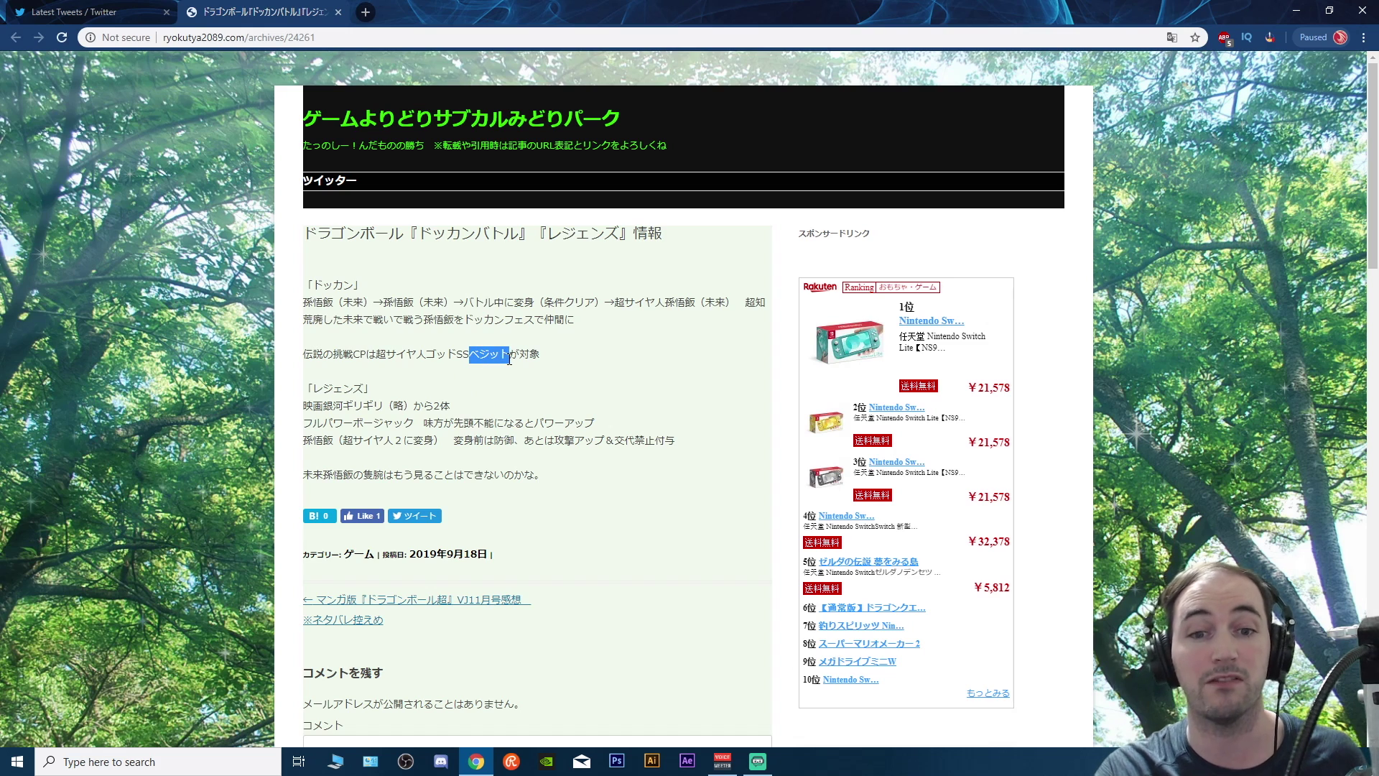
{"action": "left_click", "coordinate": [599, 365]}
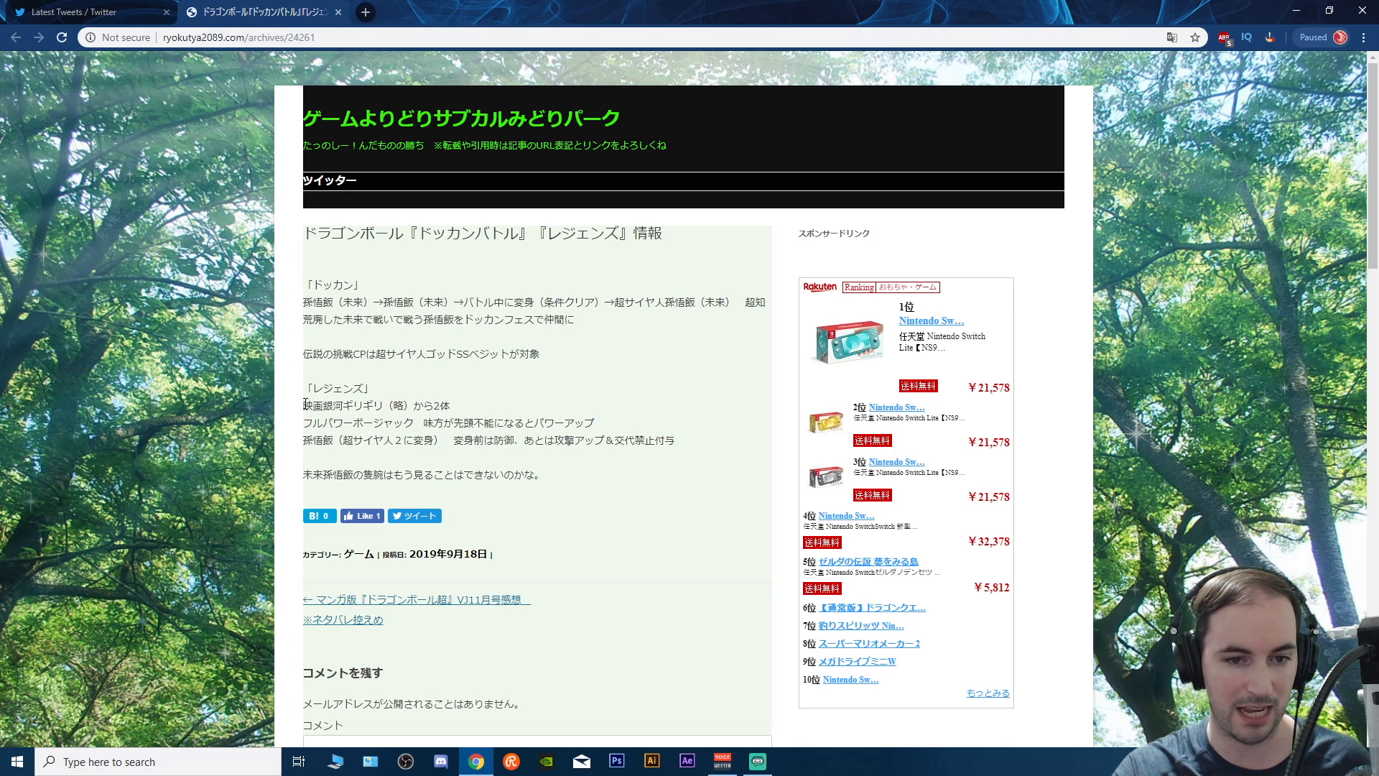
{"action": "left_click_drag", "start_coordinate": [305, 405], "coordinate": [326, 407]}
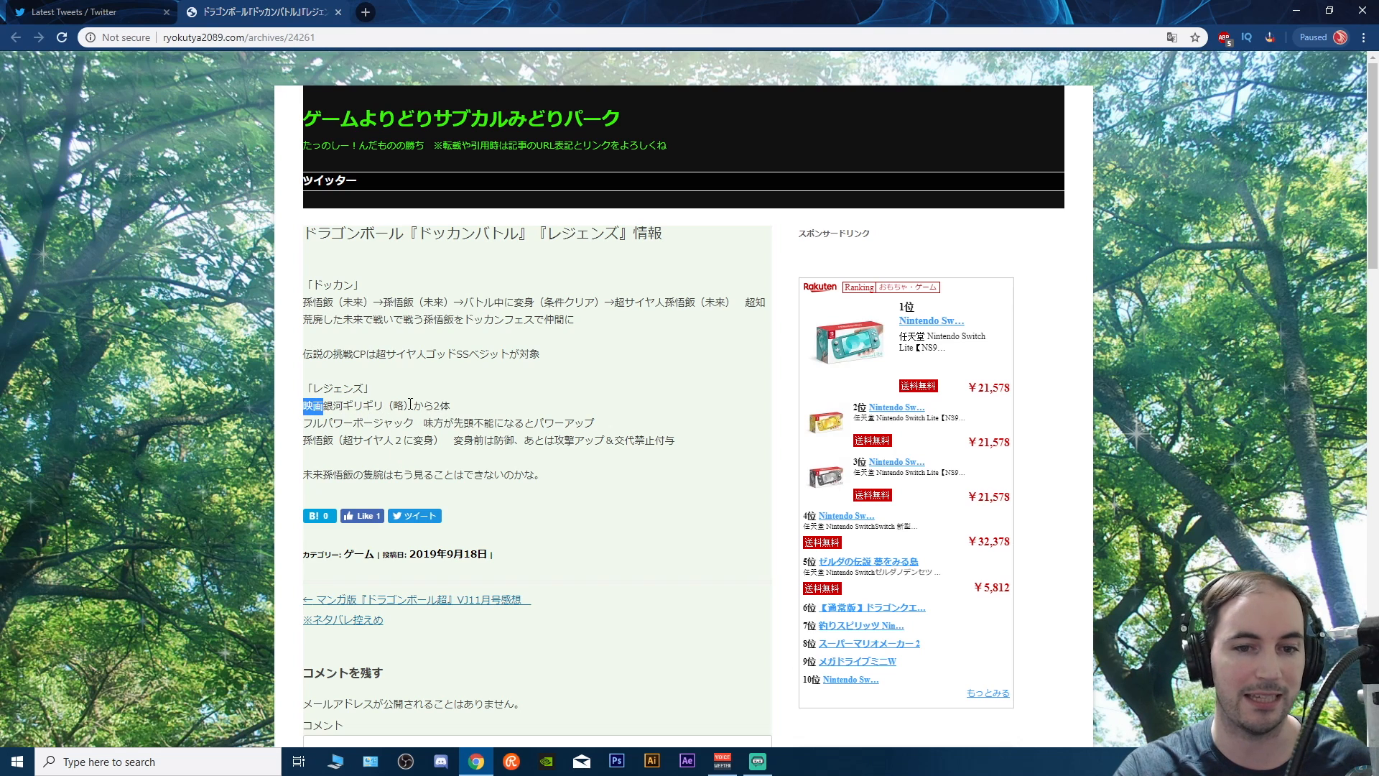
{"action": "left_click_drag", "start_coordinate": [434, 408], "coordinate": [451, 410]}
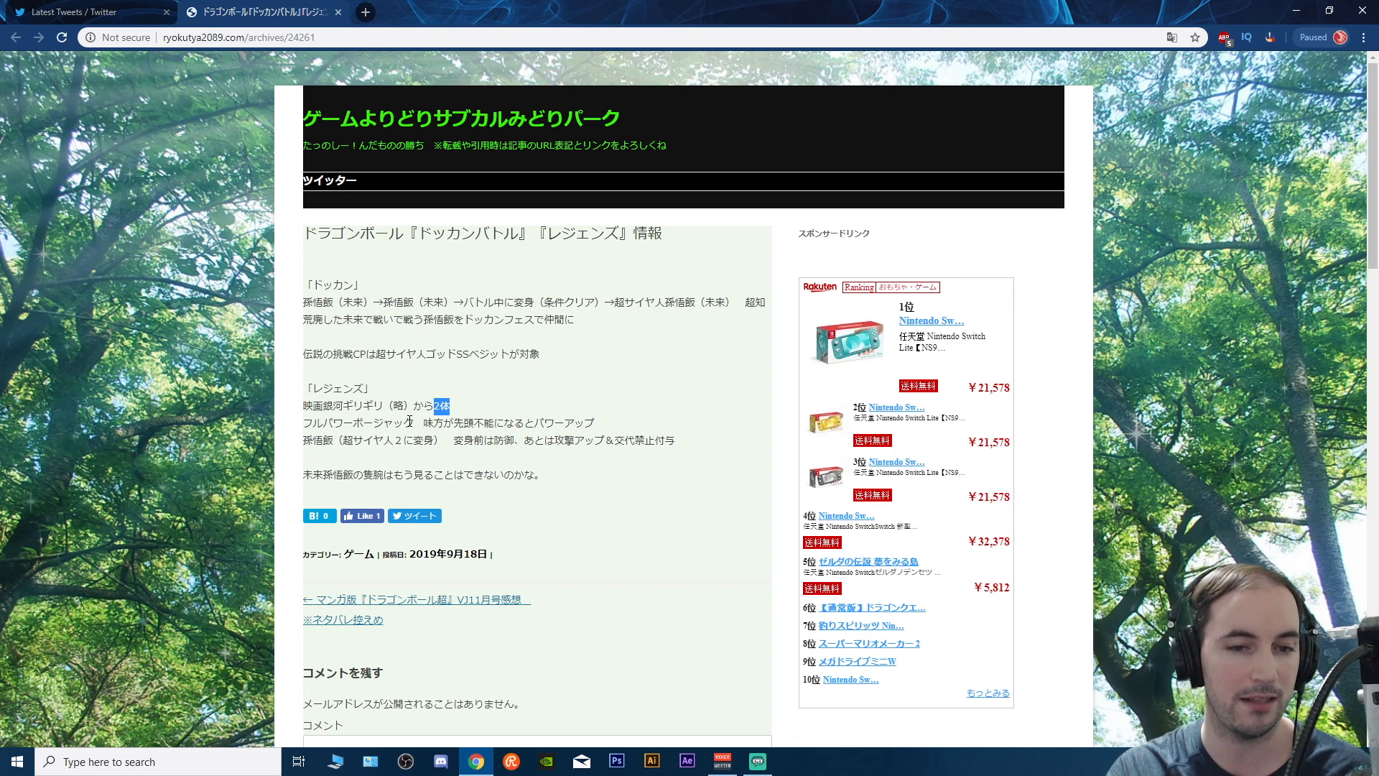
{"action": "left_click_drag", "start_coordinate": [307, 424], "coordinate": [413, 427]}
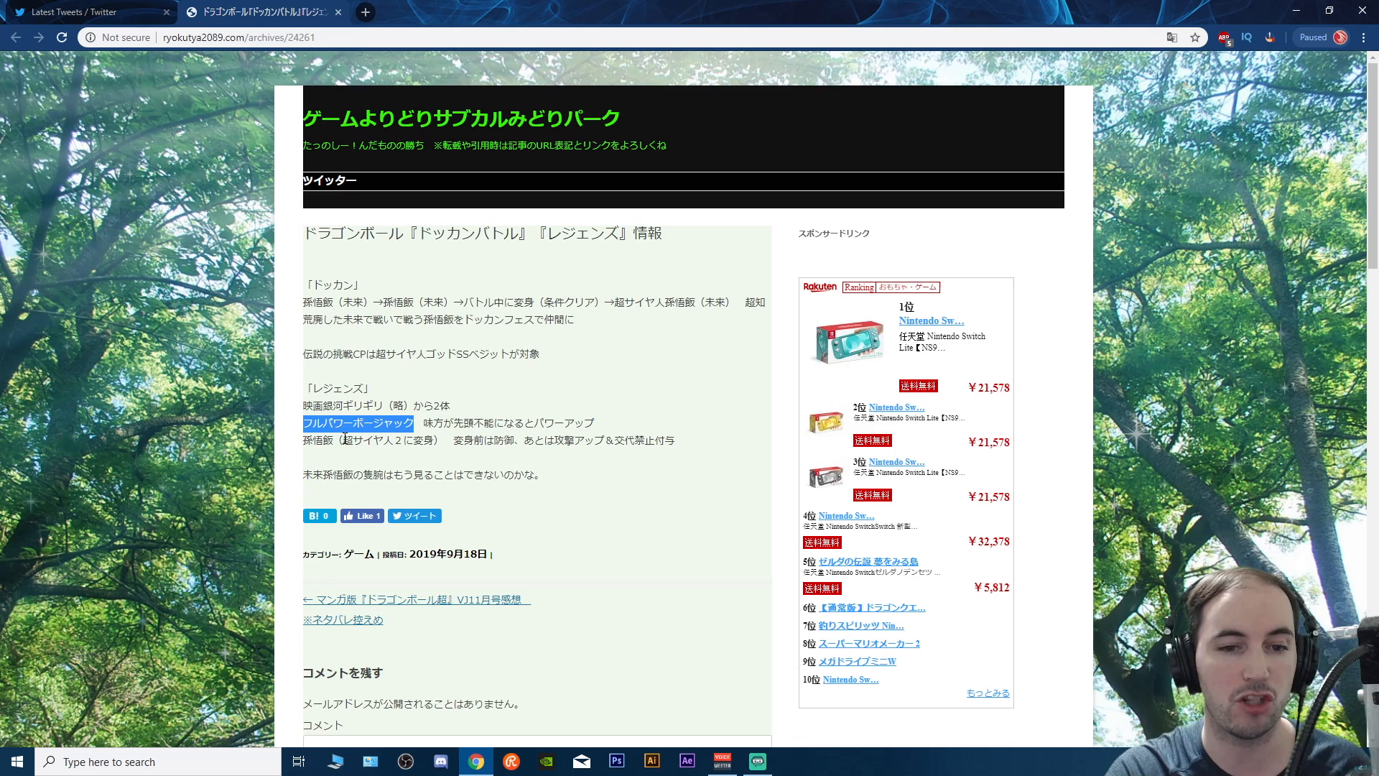
{"action": "left_click_drag", "start_coordinate": [344, 439], "coordinate": [439, 440]}
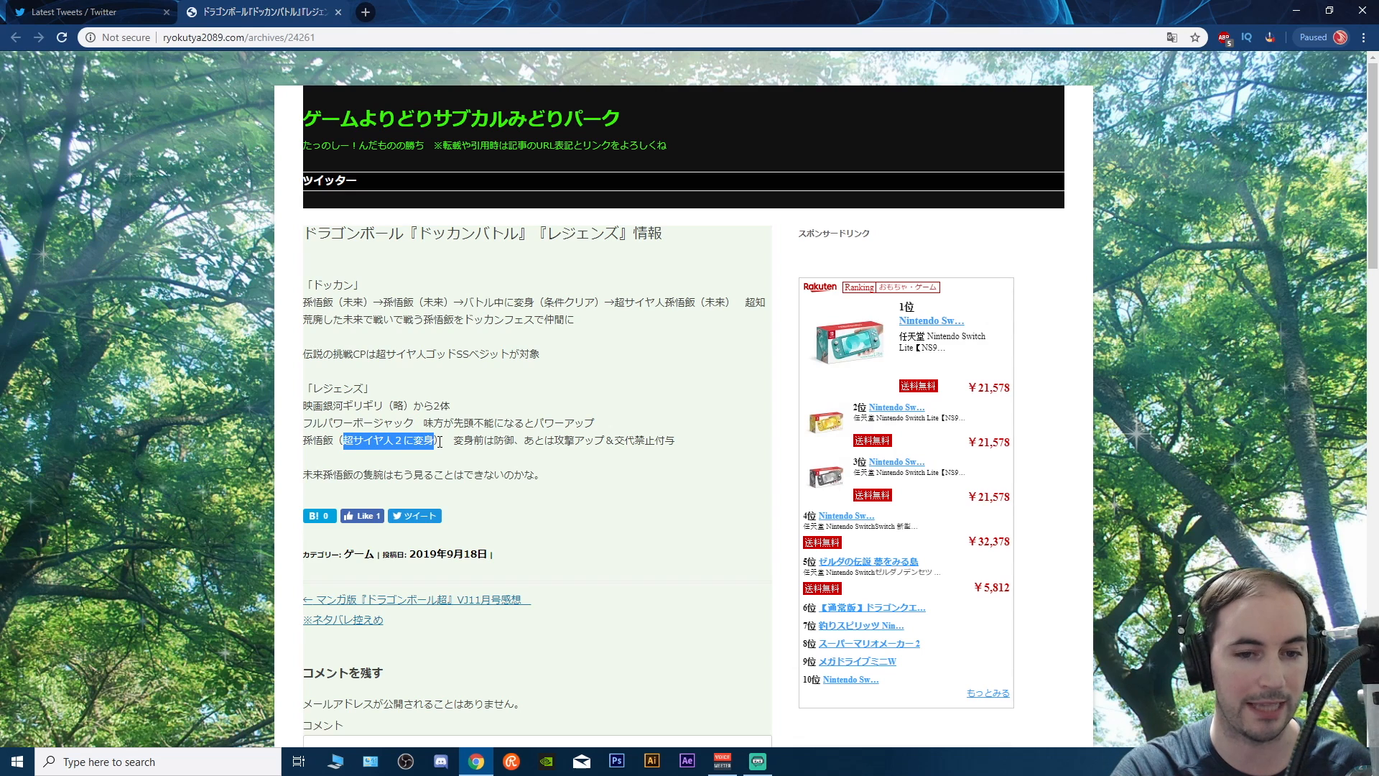
{"action": "left_click_drag", "start_coordinate": [304, 442], "coordinate": [434, 441]}
{"action": "left_click", "coordinate": [356, 443]}
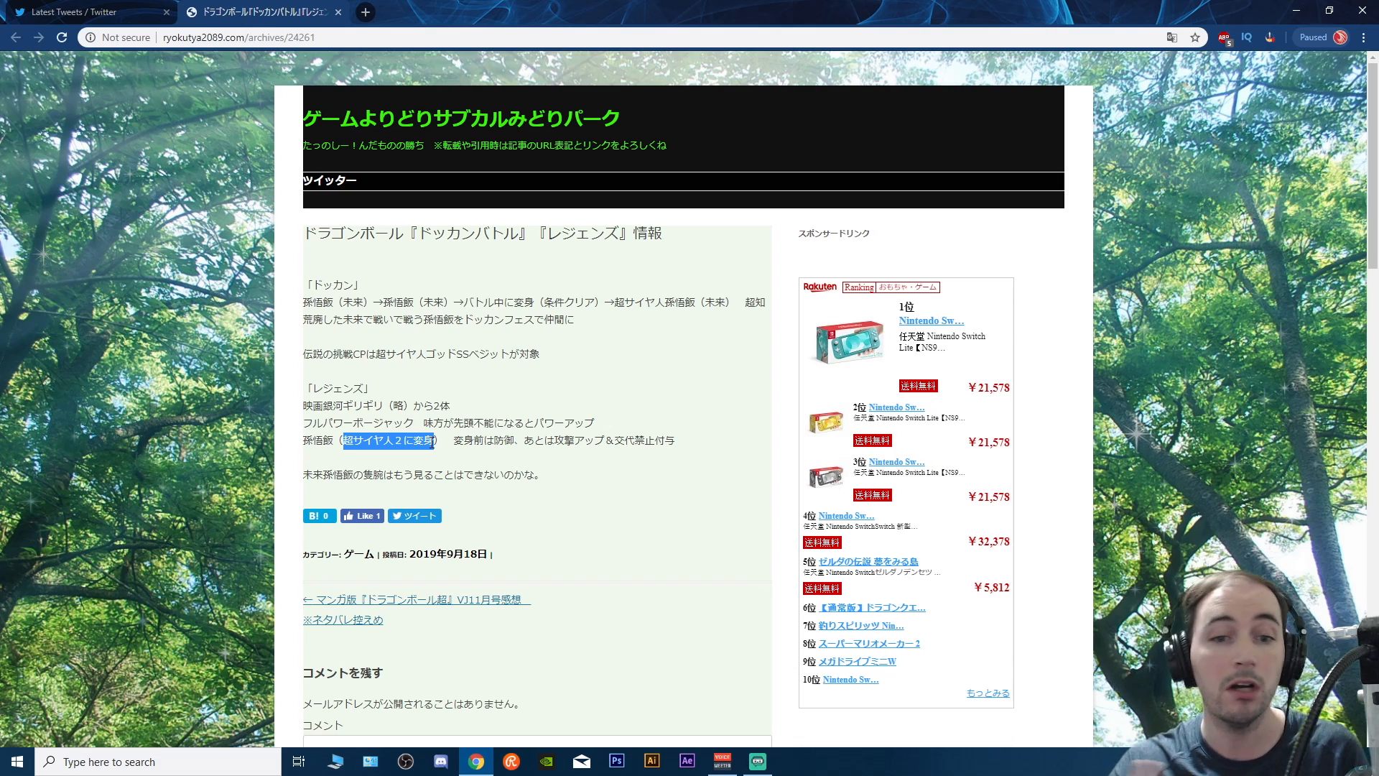
{"action": "left_click", "coordinate": [321, 449]}
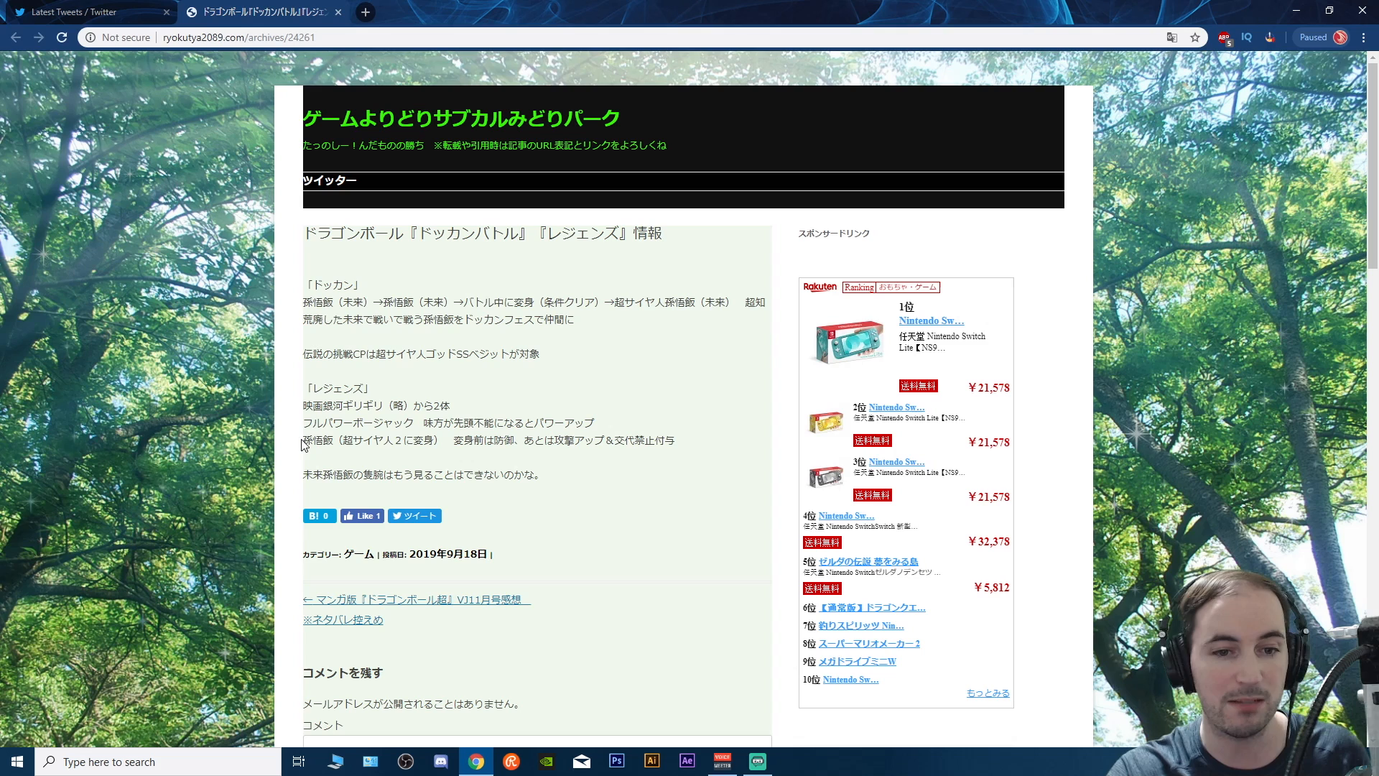
{"action": "left_click_drag", "start_coordinate": [304, 441], "coordinate": [334, 442]}
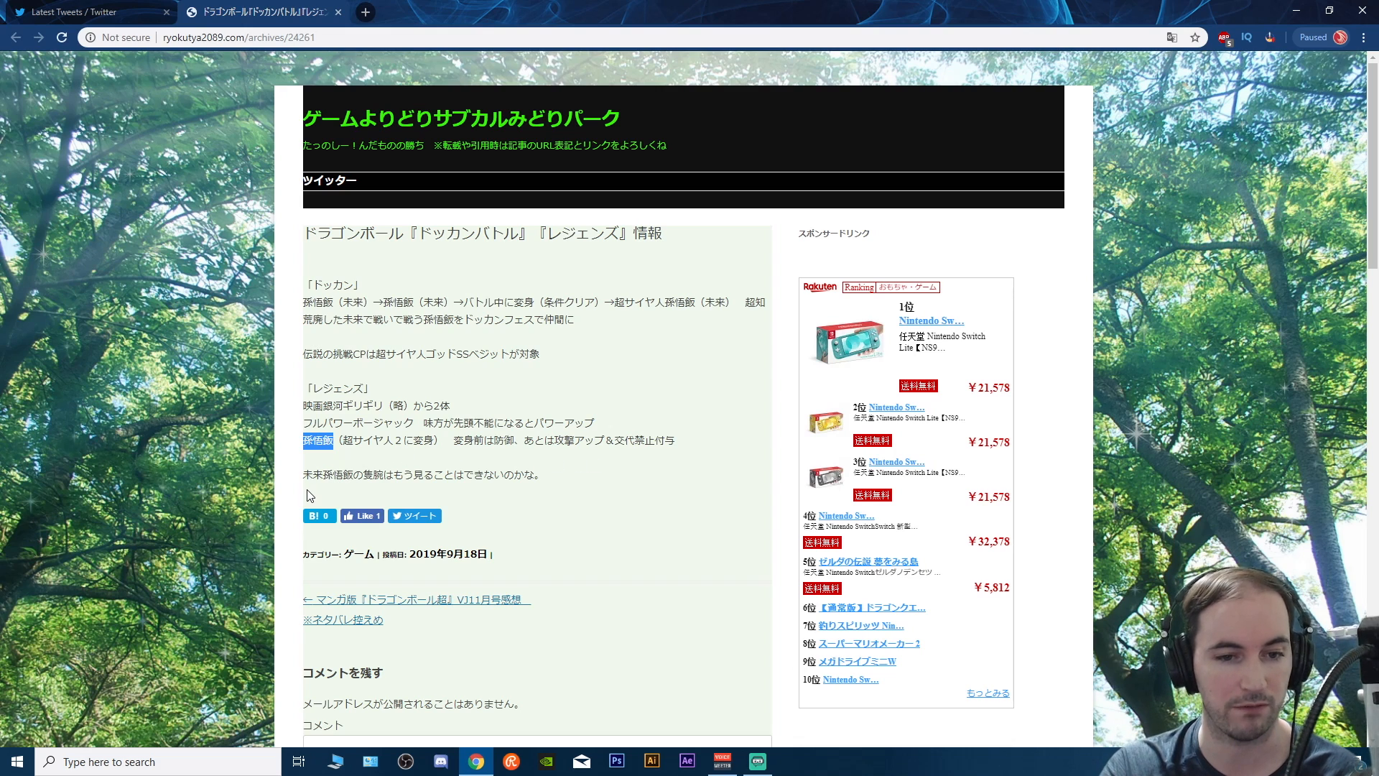
{"action": "left_click_drag", "start_coordinate": [302, 475], "coordinate": [533, 481]}
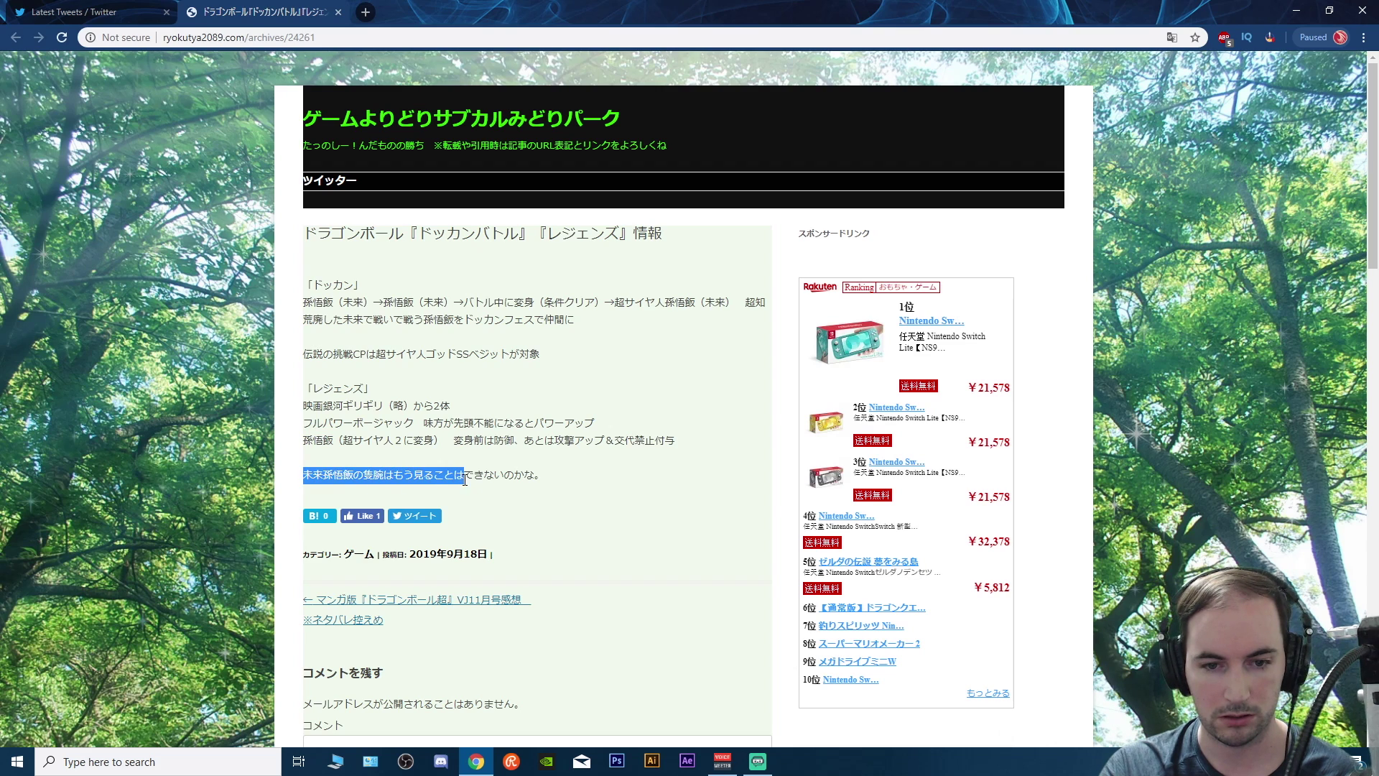
{"action": "left_click", "coordinate": [539, 476]}
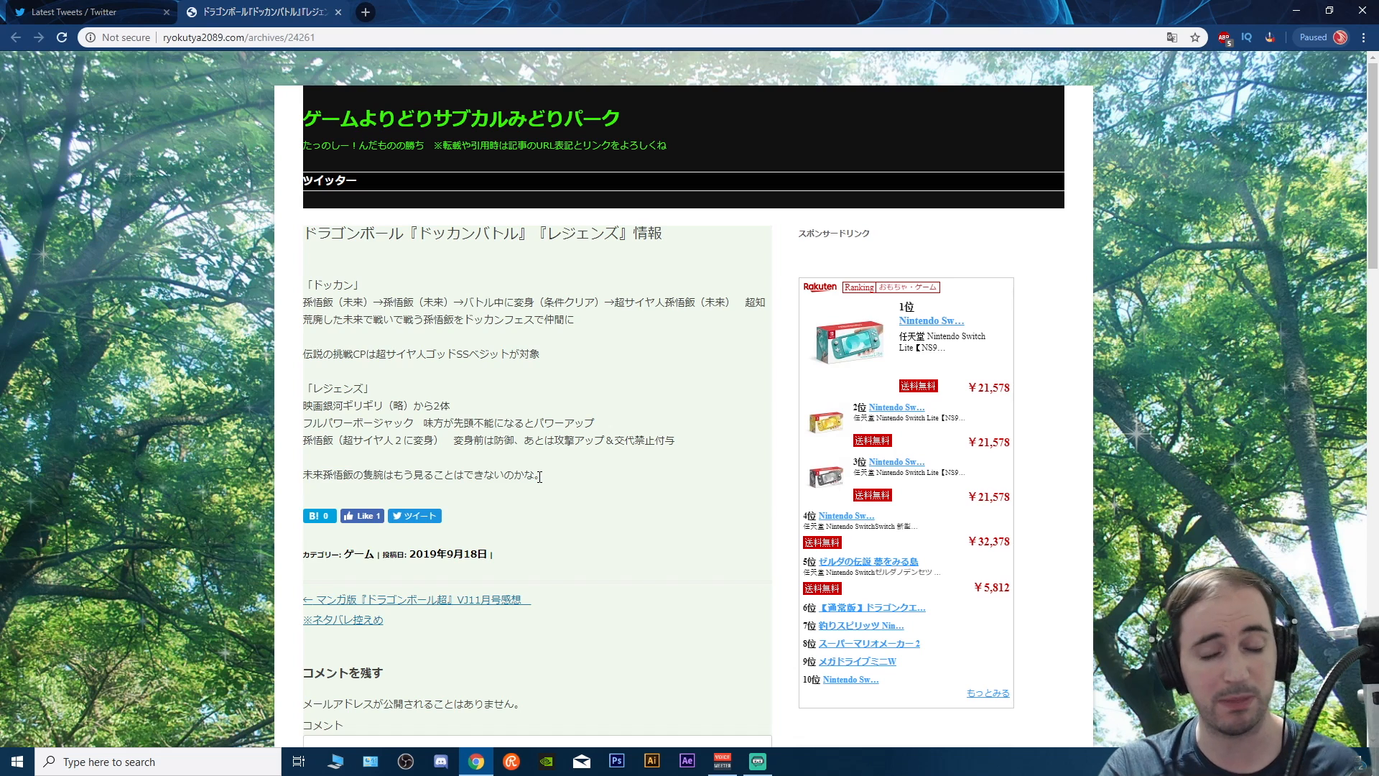